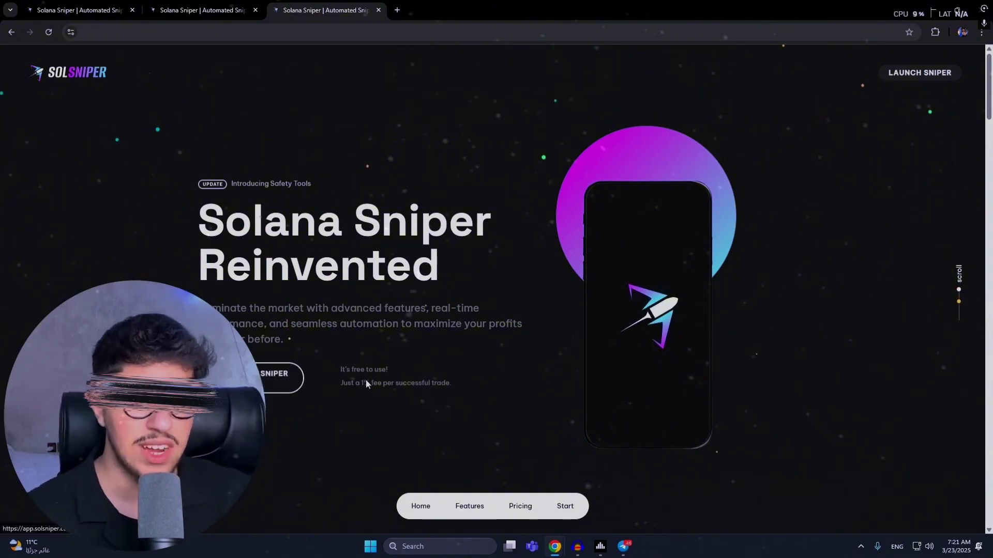
Scroll down to the feature cards: Real-Time Sniping, Profit Tracking, Secured Funding Wallet and more.
scroll(305, 362, "down", 5)
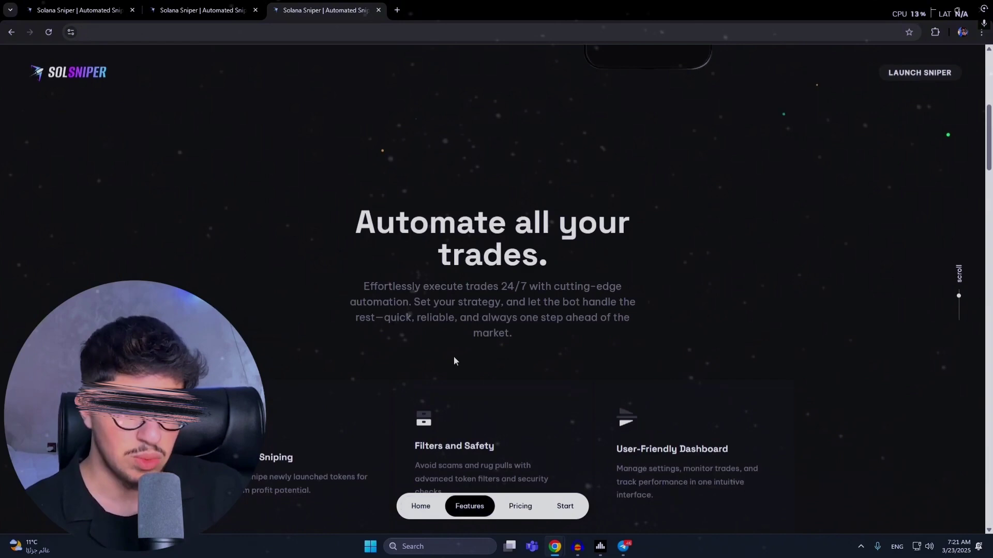
scroll(439, 306, "down", 3)
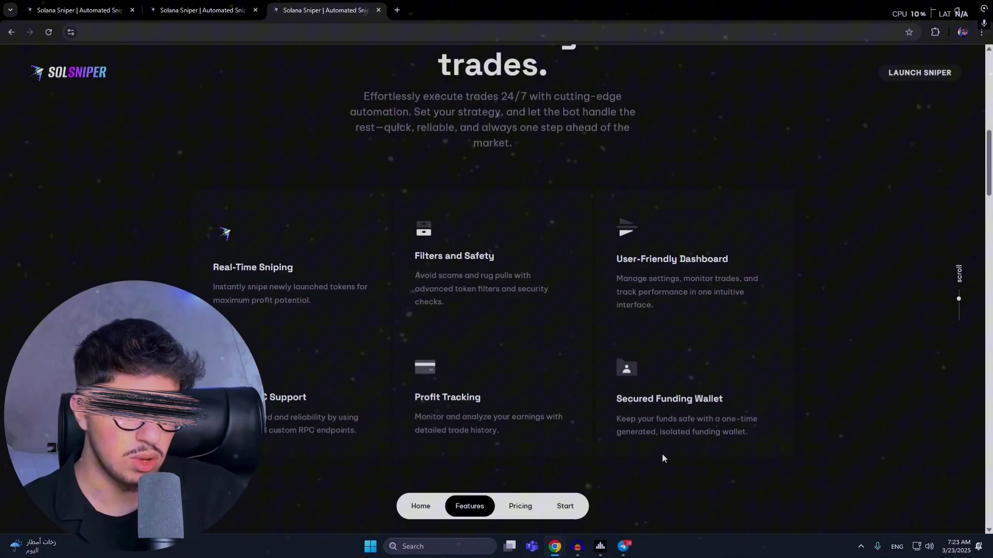
Scroll down through the landing page highlights and clear an accidental text selection.
scroll(528, 382, "down", 5)
scroll(528, 383, "up", 3)
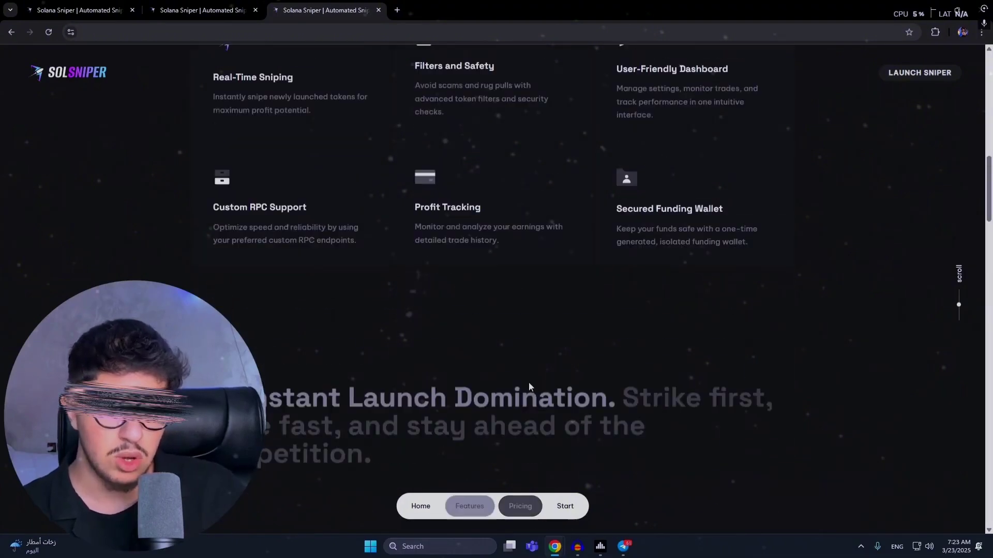
scroll(525, 388, "down", 2)
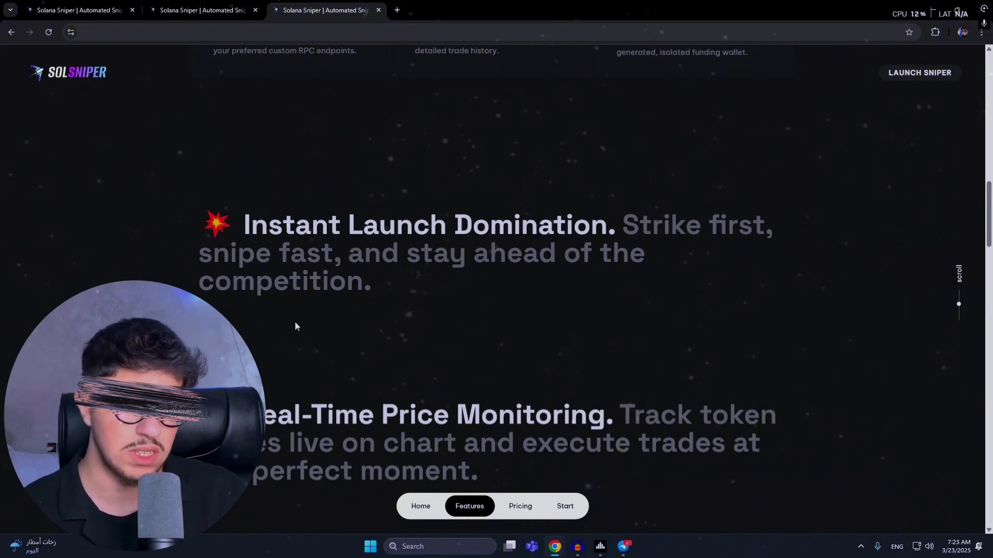
scroll(295, 322, "down", 2)
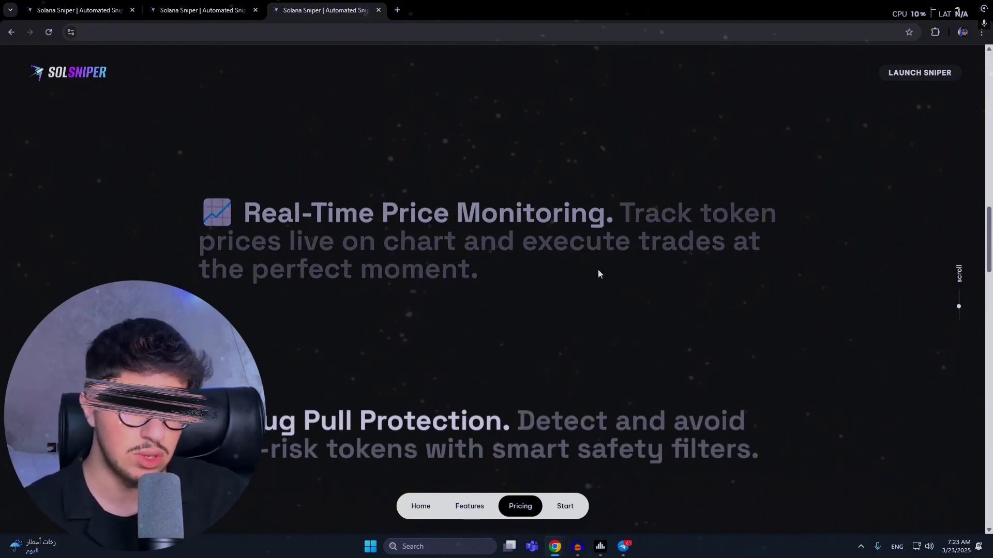
scroll(392, 296, "down", 2)
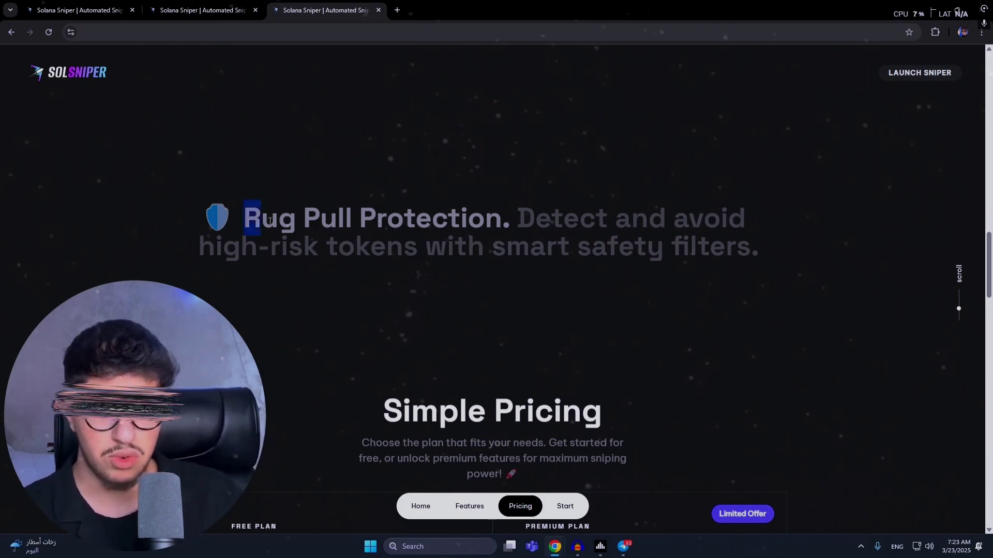
left_click_drag(243, 218, 509, 243)
left_click(511, 243)
Continue past the pricing and footer, then scroll back up to the Solana sniping FAQ.
scroll(511, 243, "up", 4)
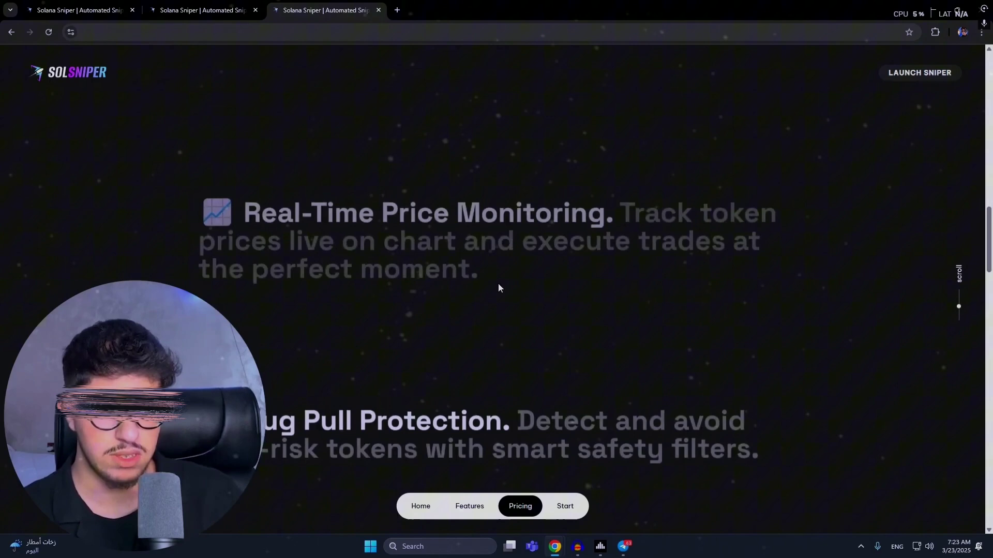
scroll(498, 283, "down", 4)
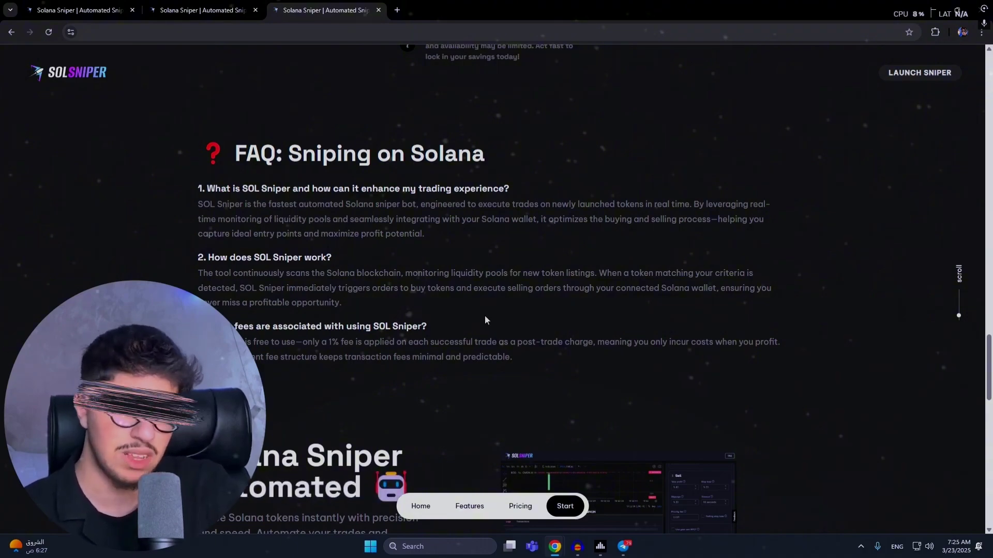
scroll(485, 321, "down", 8)
scroll(206, 203, "up", 4)
scroll(206, 209, "down", 10)
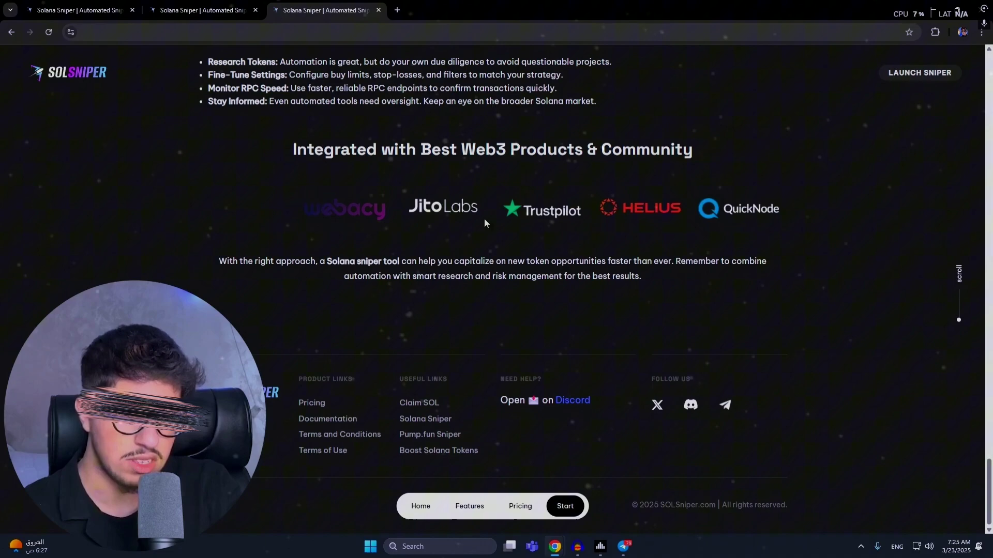
scroll(524, 292, "up", 6)
scroll(524, 293, "up", 10)
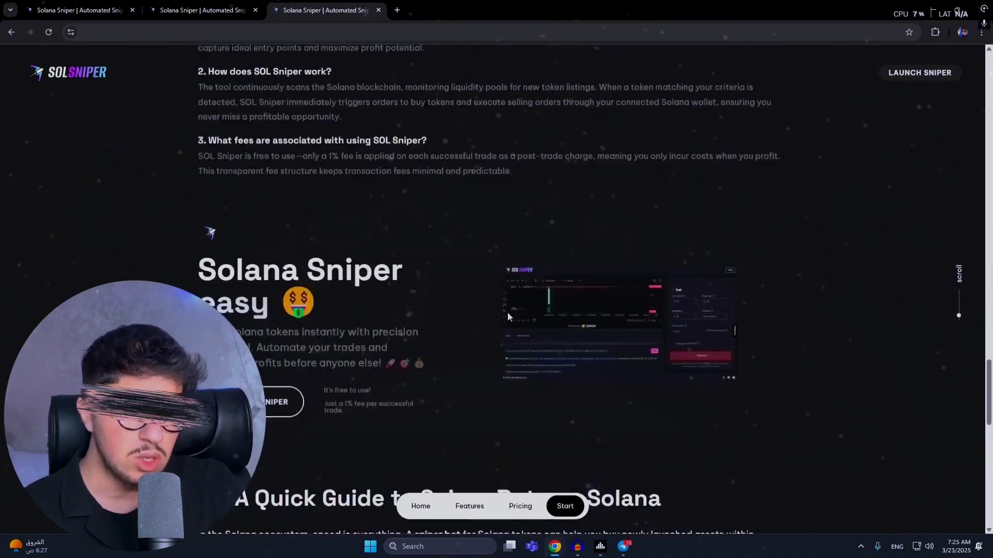
Launch the sniper dashboard and show Buy/Sell Settings with the 0.01 buy amount and 30% slippage.
left_click(942, 76)
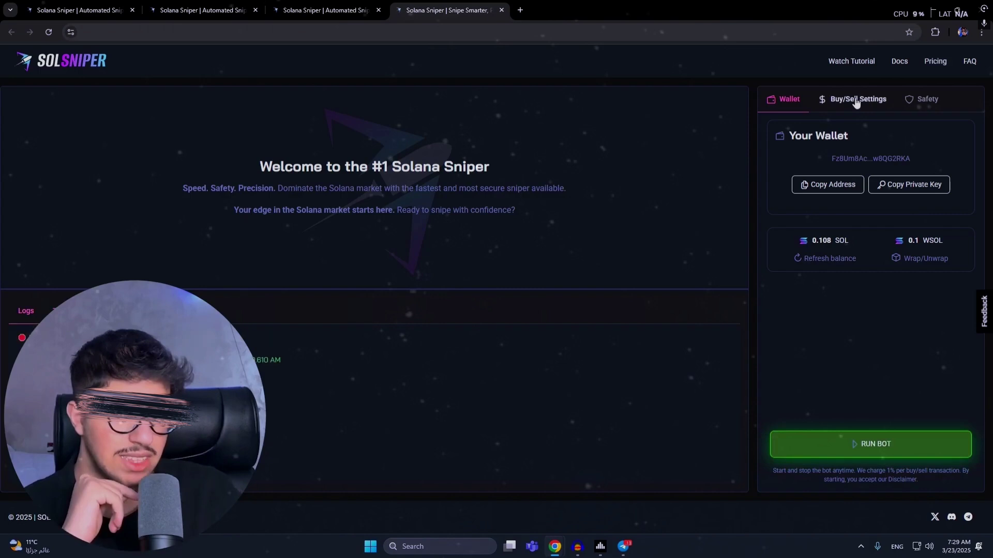
left_click(856, 100)
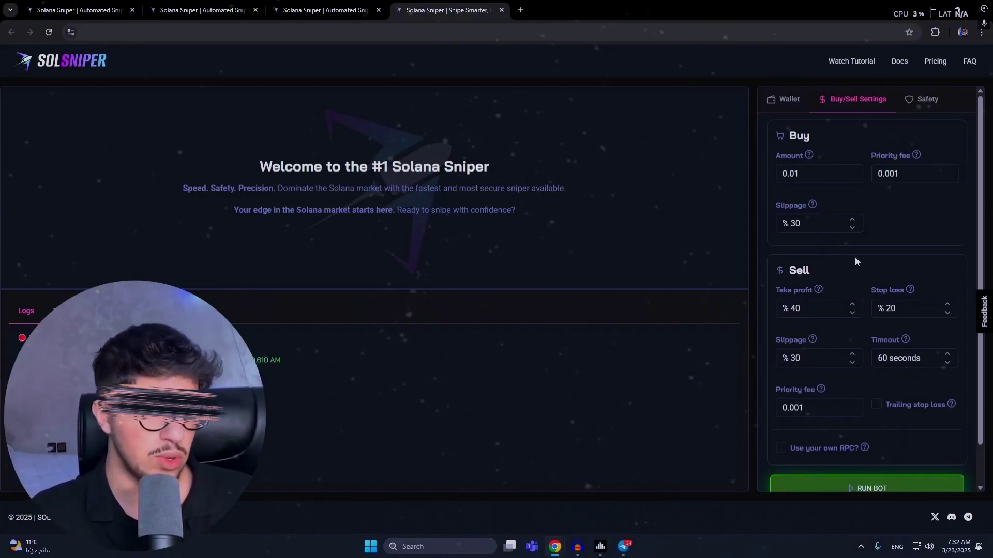
Scroll the settings panel down toward the Safety filters.
scroll(856, 272, "down", 1)
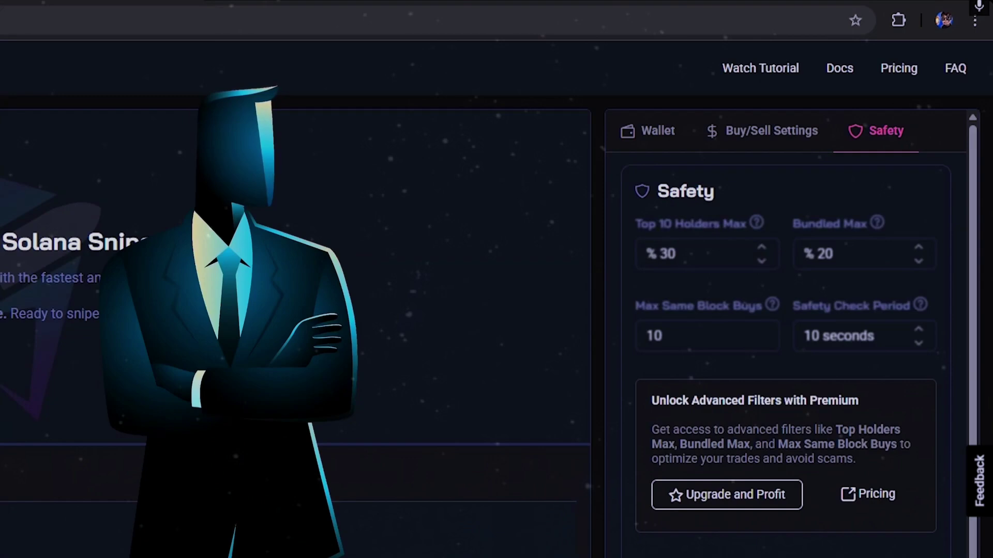
Back in Buy/Sell Settings, change the buy amount from 0.01 to 0.05.
left_click(748, 148)
scroll(727, 381, "down", 5)
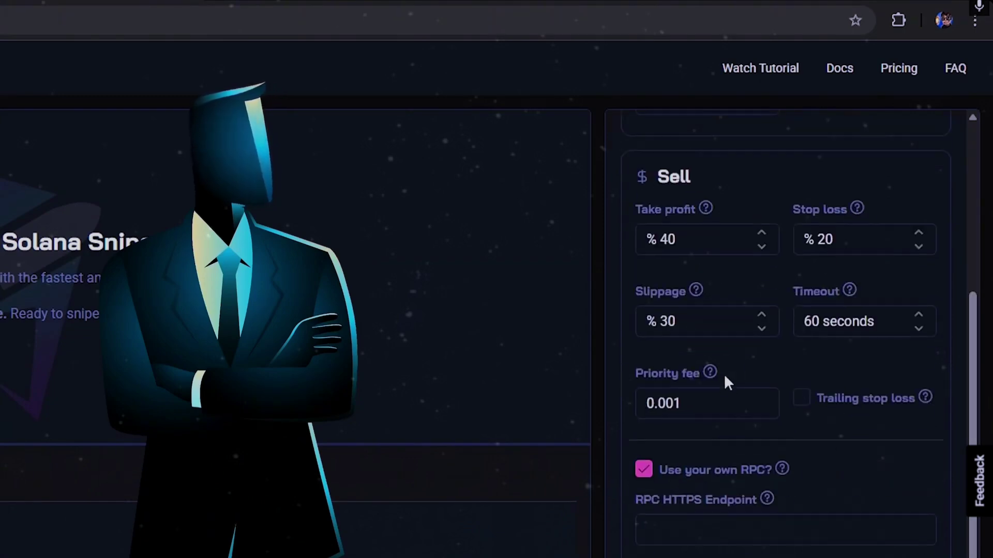
scroll(731, 439, "up", 5)
left_click_drag(689, 259, 666, 256)
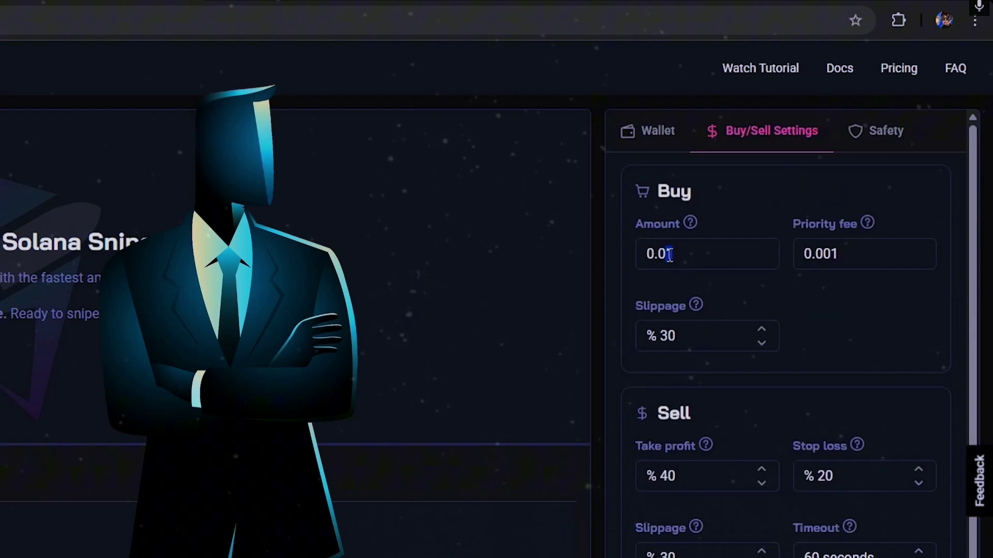
type("5")
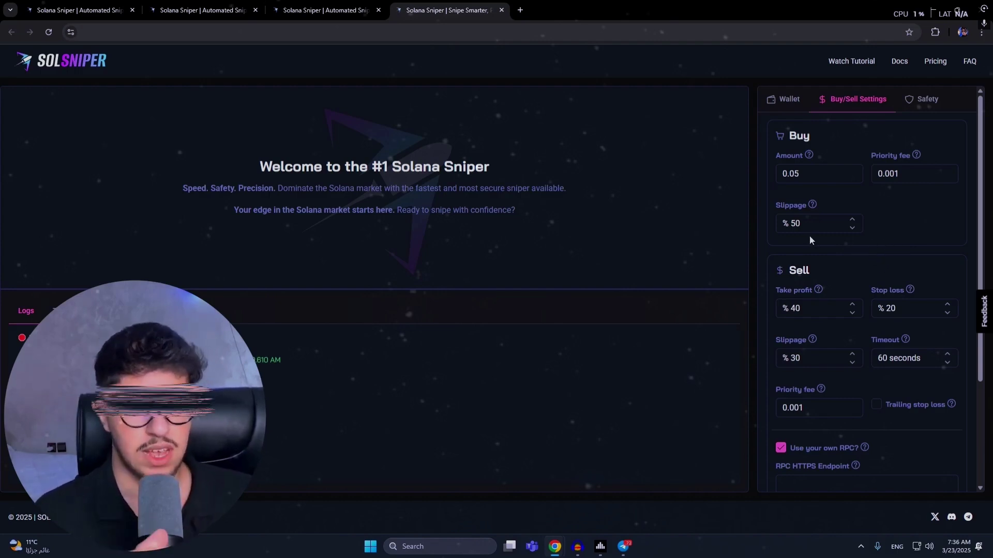
Lower the take profit value from 40 to 30%.
double_click(817, 310)
type("30")
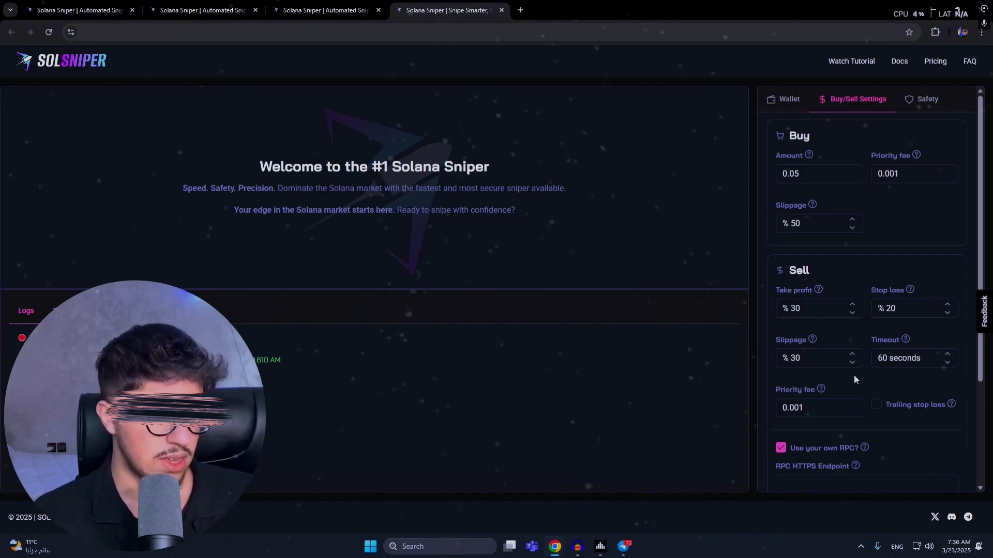
scroll(826, 373, "down", 3)
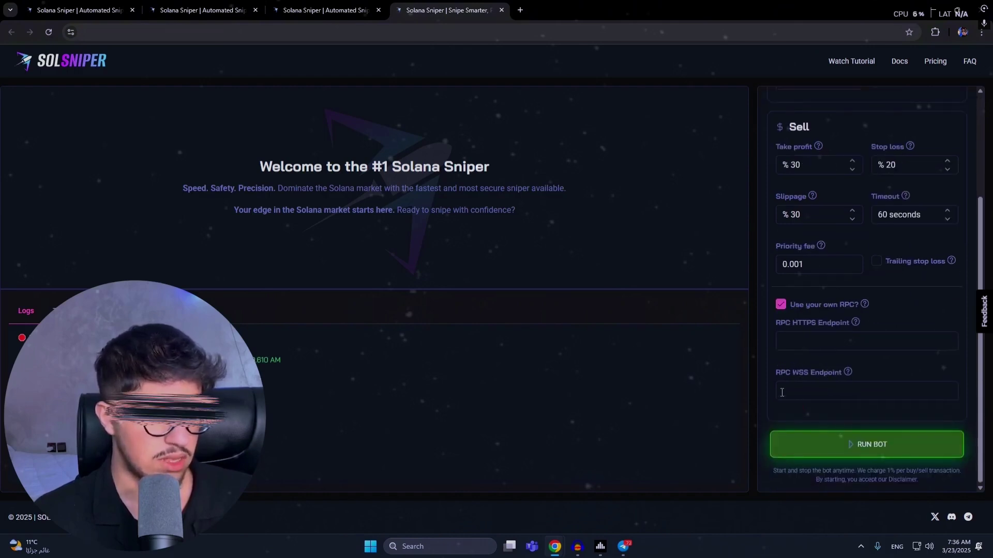
scroll(774, 393, "up", 4)
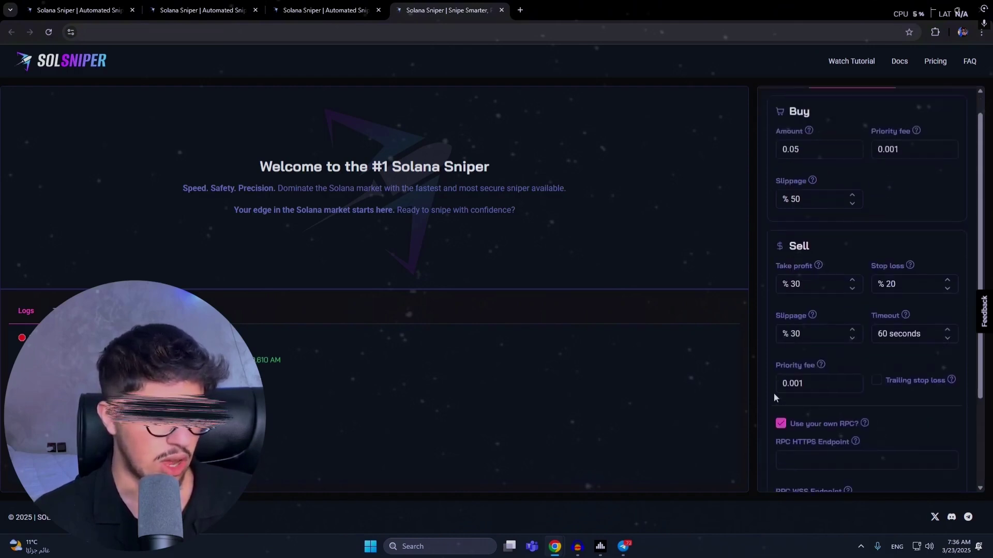
scroll(776, 362, "down", 4)
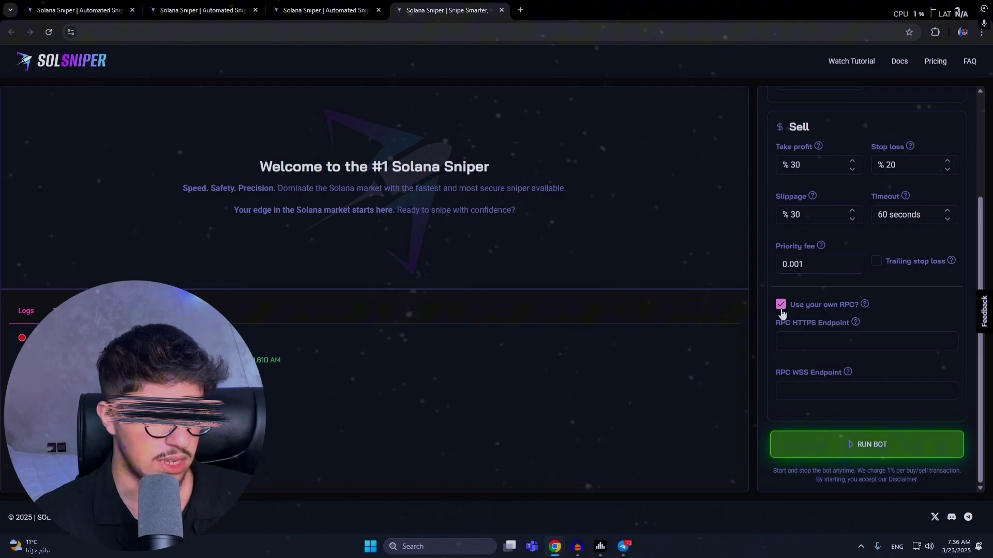
Turn off 'Use your own RPC?' and start the bot with RUN BOT.
left_click(781, 304)
scroll(819, 396, "up", 1)
scroll(819, 397, "down", 1)
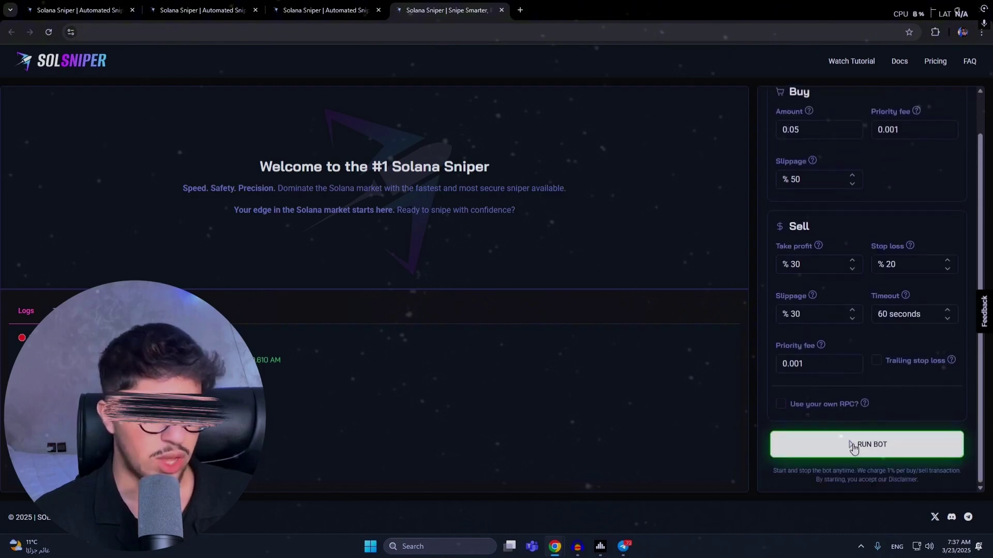
left_click(856, 448)
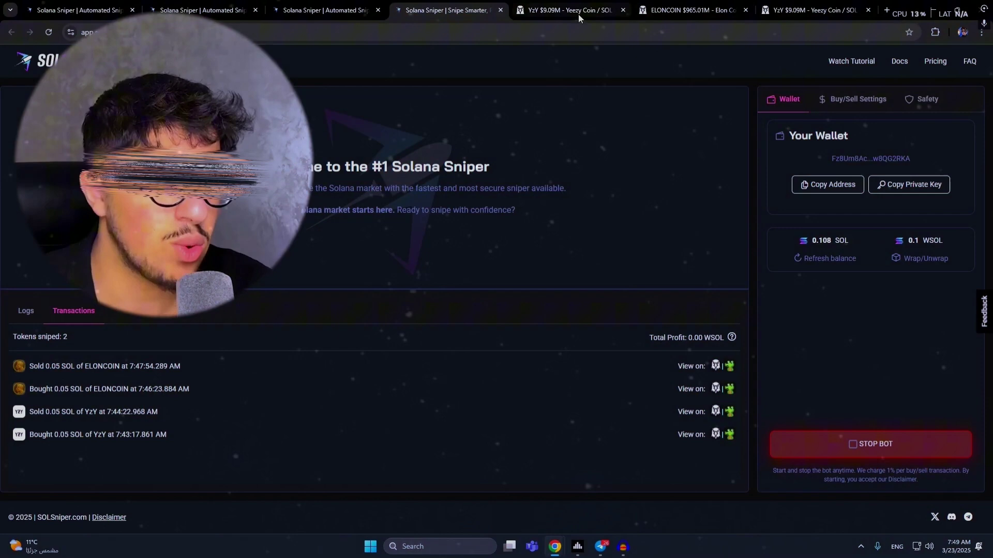
Check the ELONCOIN and Yeezy Coin trade charts, close both YzY tabs, then return to Solana Sniper.
left_click(720, 4)
middle_click(589, 5)
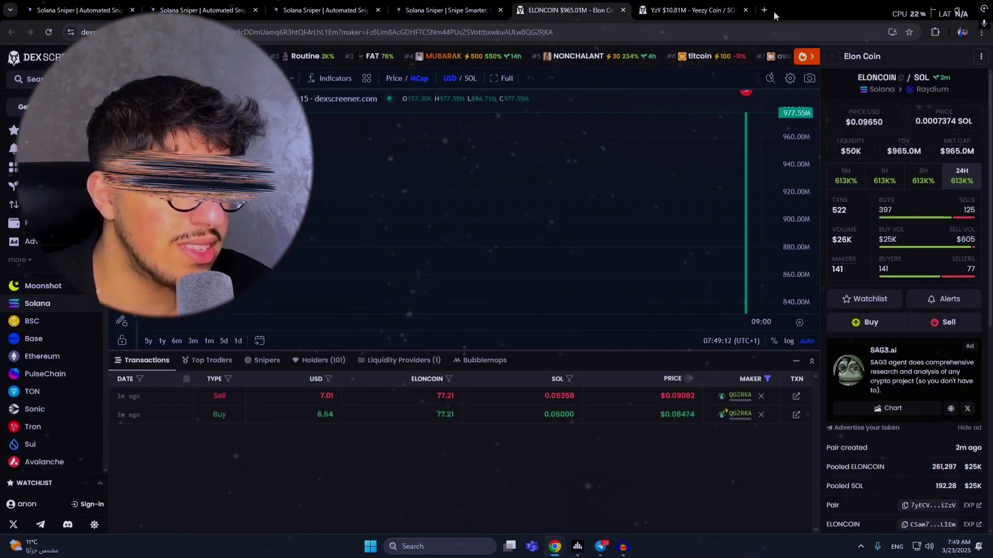
left_click(688, 9)
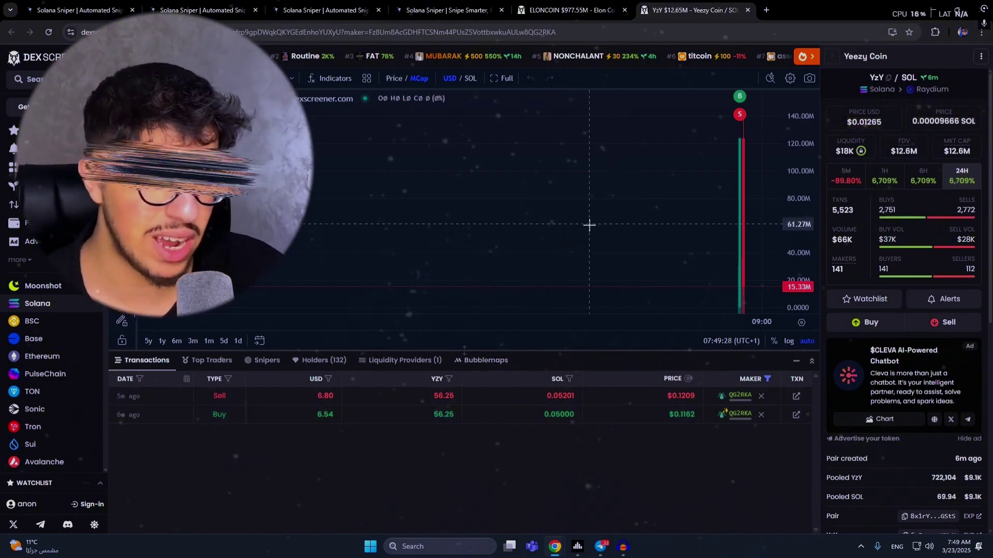
scroll(588, 239, "up", 3)
scroll(548, 249, "up", 1)
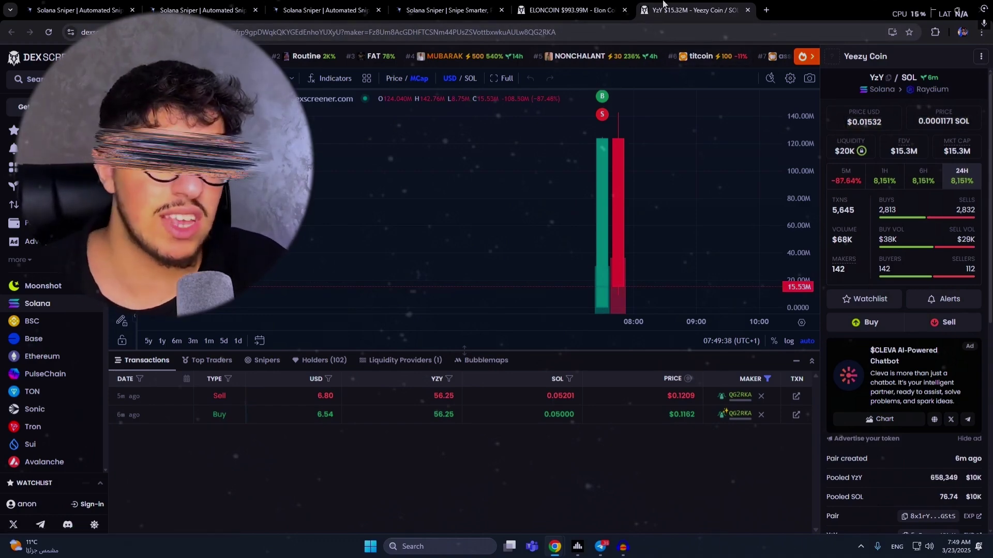
key("ctrl+w")
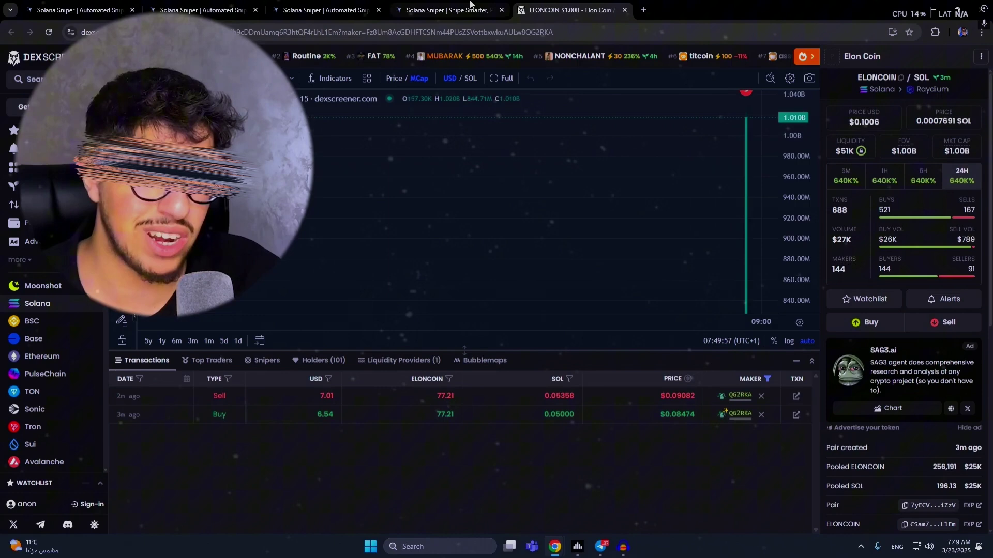
left_click(445, 11)
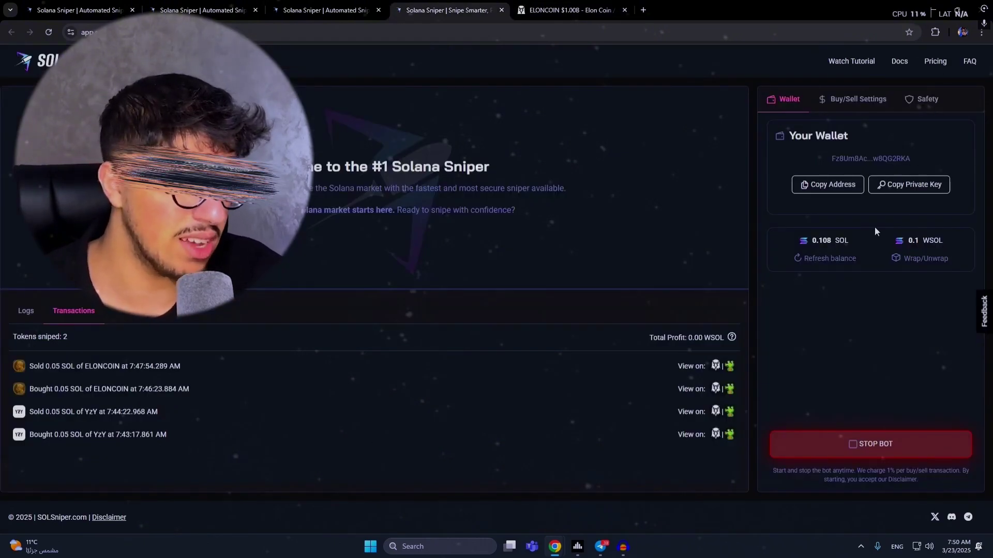
Clear a stray wallet address selection and show the Logs panel with the 6.59% profit entry.
left_click_drag(830, 161, 877, 163)
left_click(839, 335)
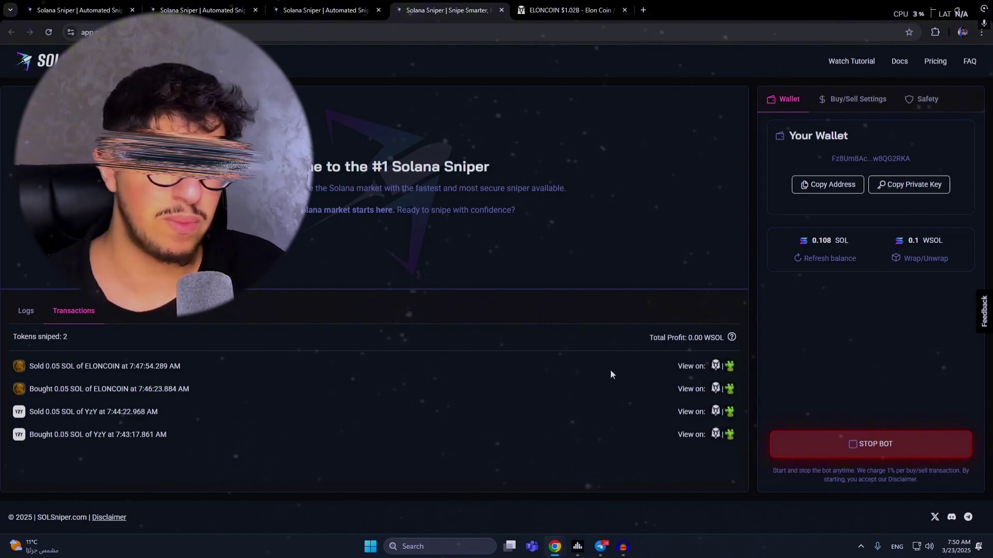
left_click(34, 316)
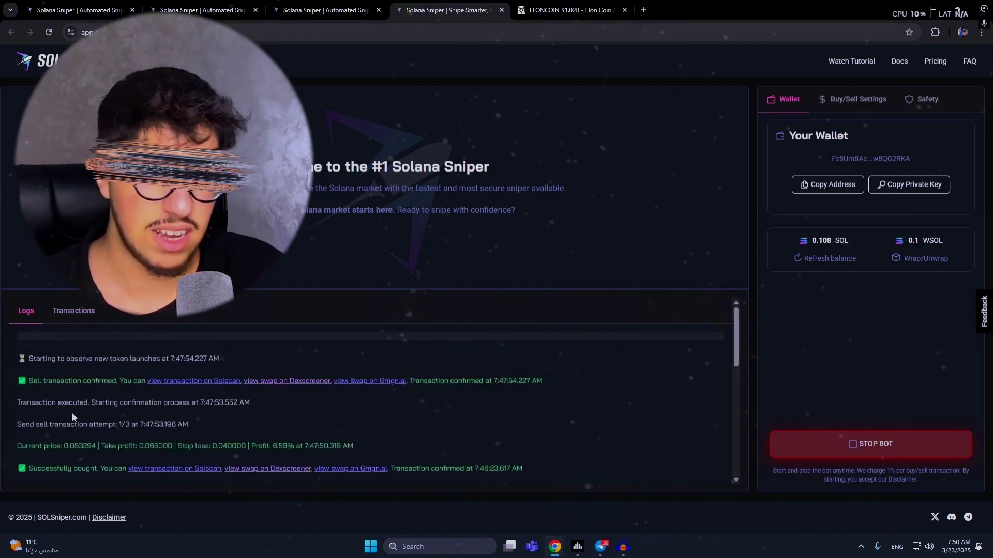